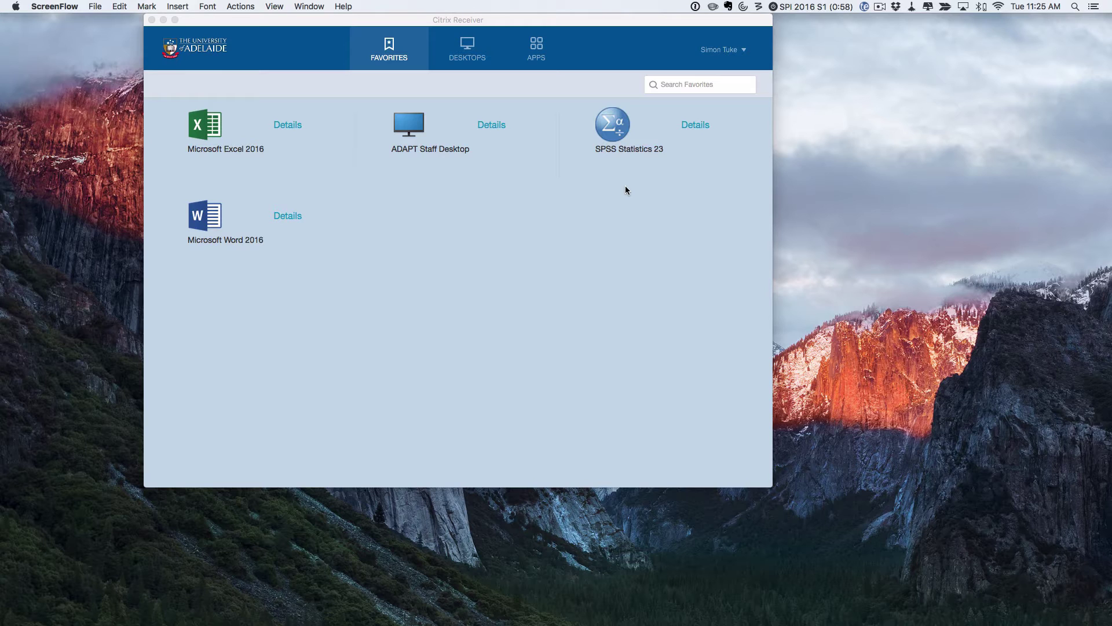
# Launch SPSS Statistics 23 with Unicode encoding and dismiss its welcome dialog
pyautogui.click(614, 124)
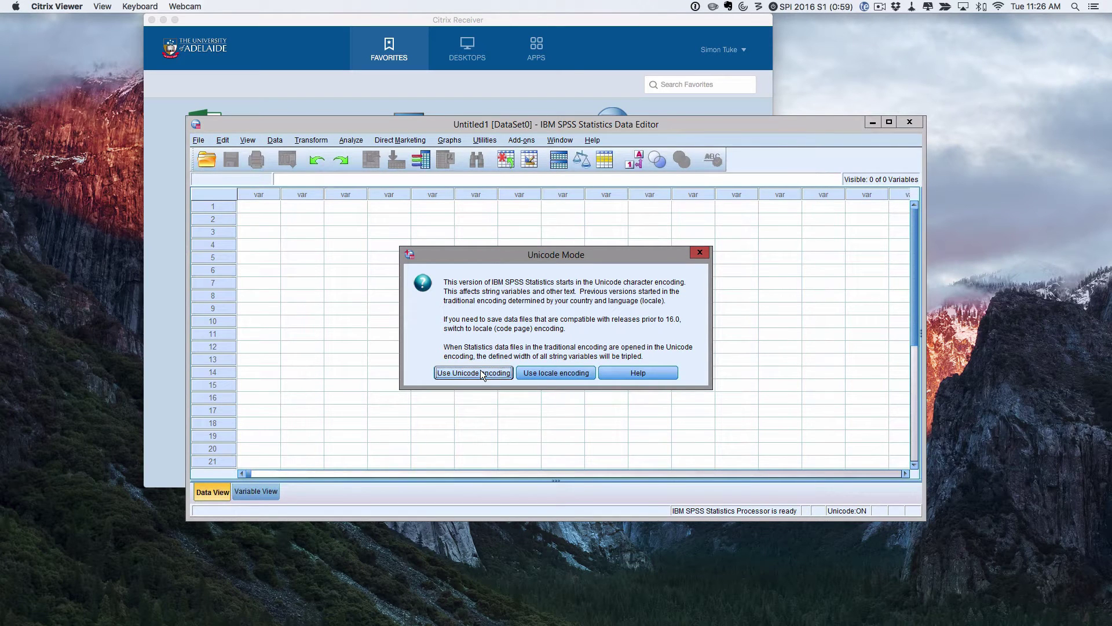
pyautogui.click(481, 371)
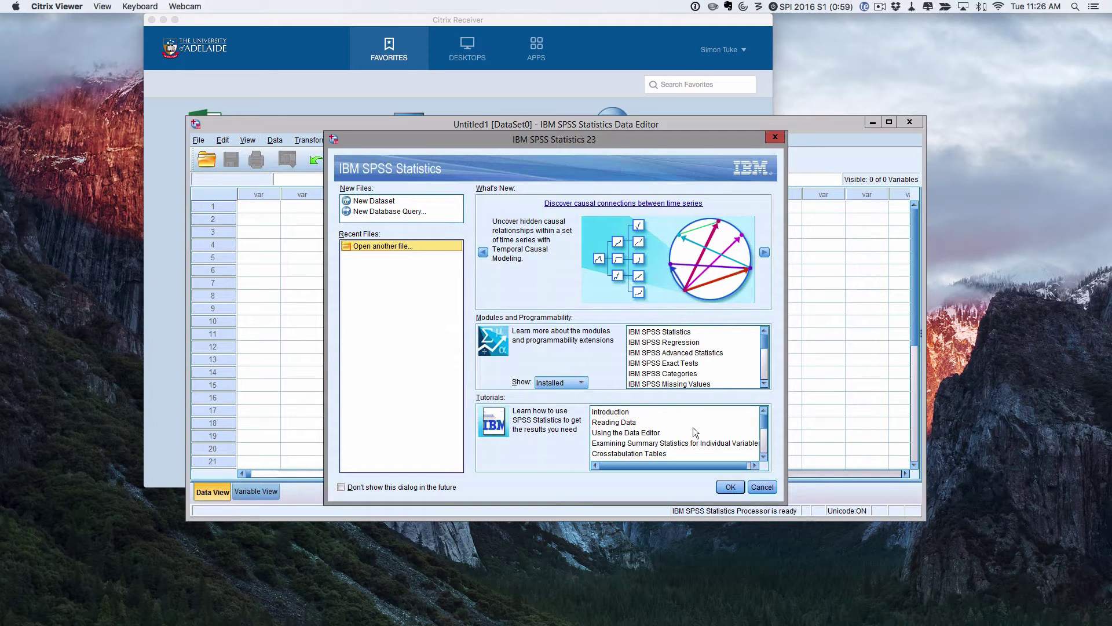
pyautogui.click(762, 487)
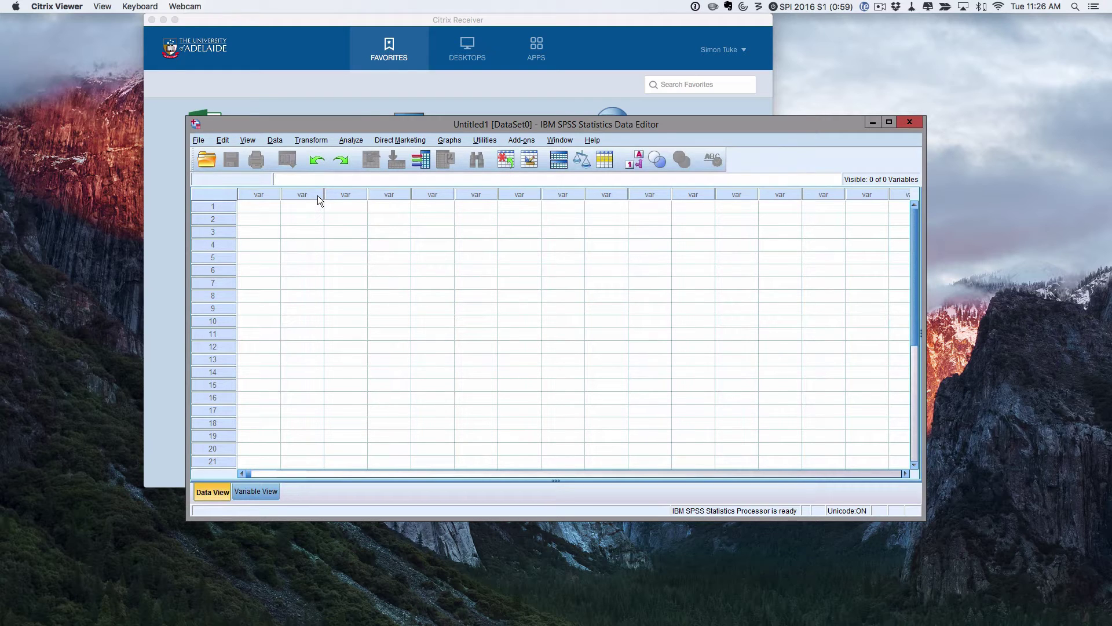
# Open the data file obstetric.sav from the Data folder, granting read and write access to files
pyautogui.click(197, 142)
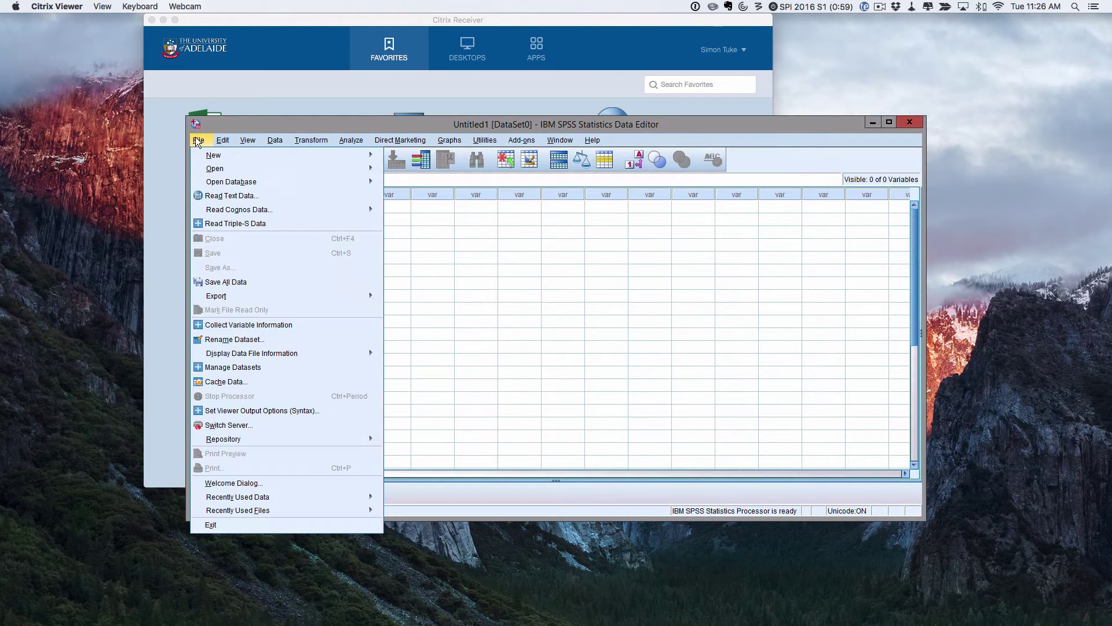
pyautogui.moveTo(215, 173)
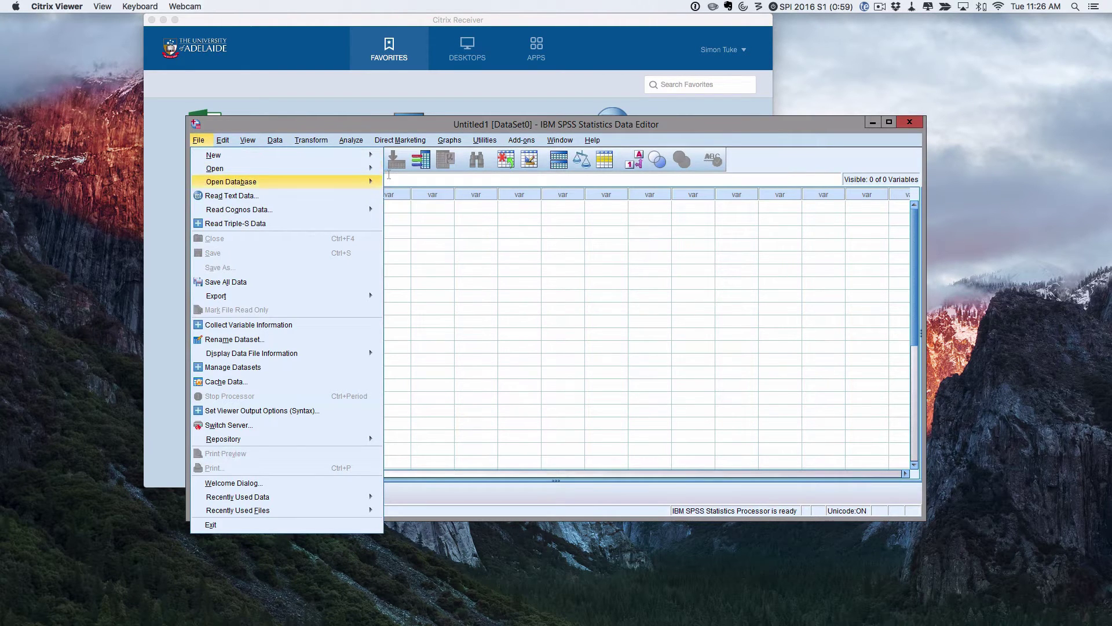
pyautogui.click(407, 185)
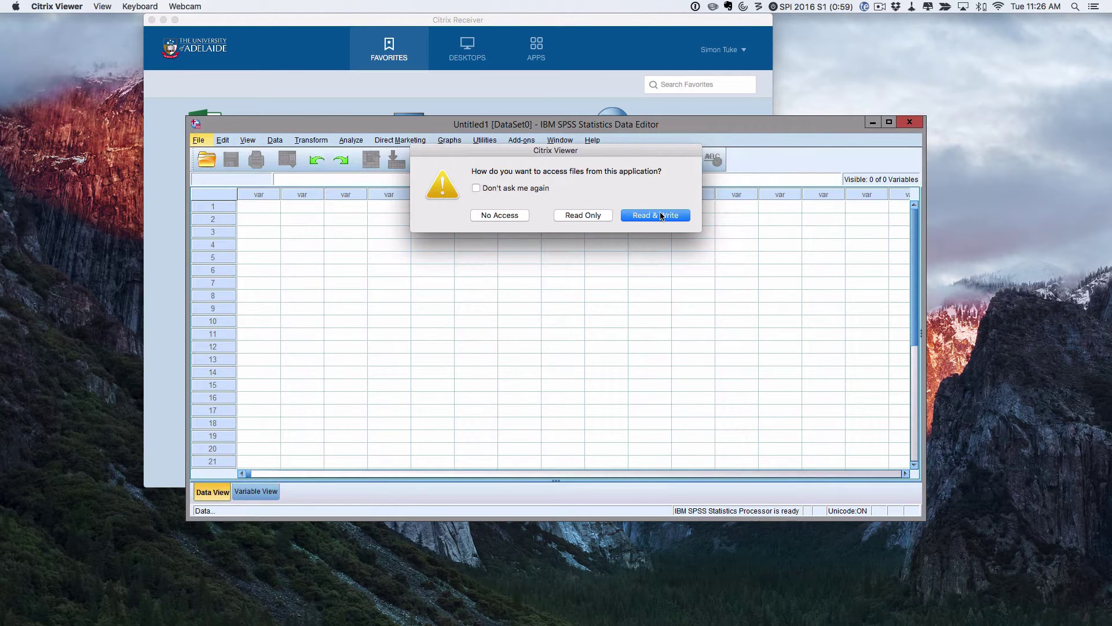
pyautogui.click(658, 214)
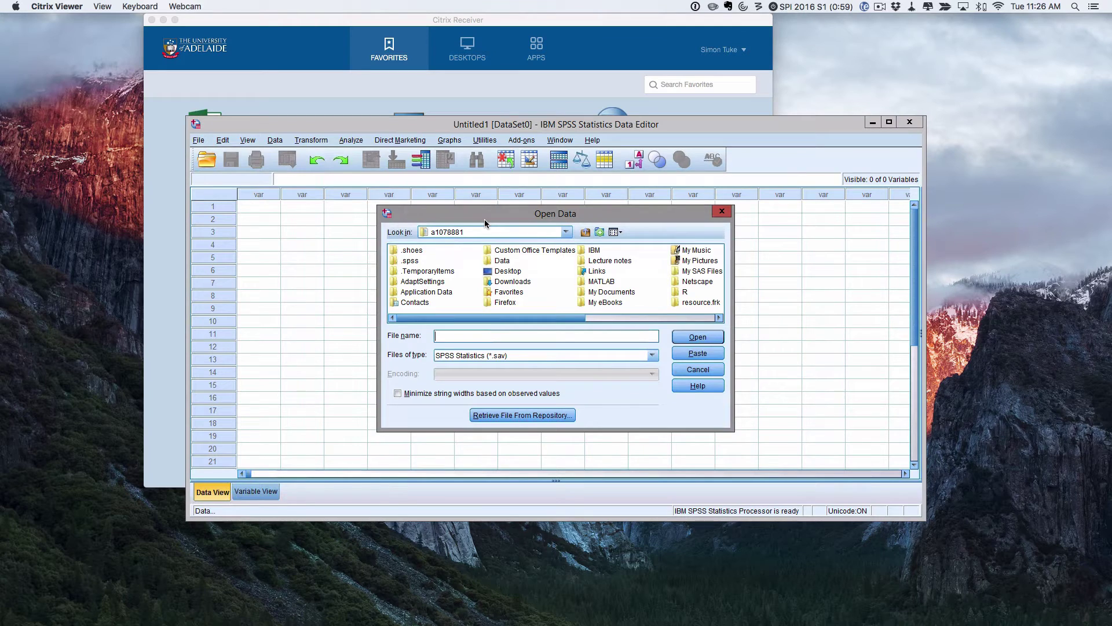
pyautogui.doubleClick(502, 261)
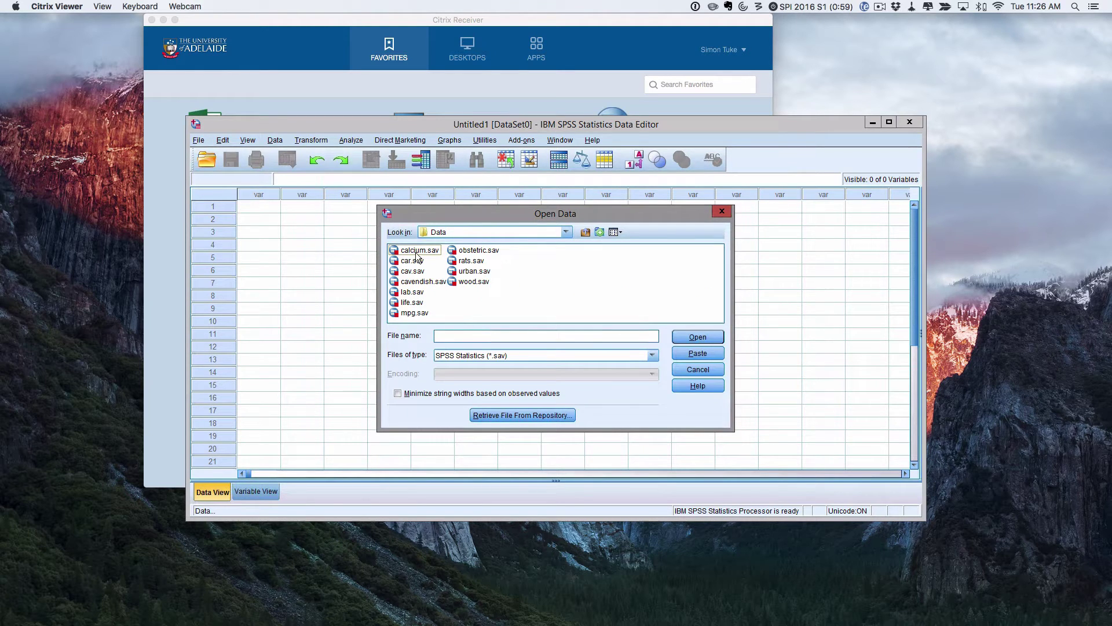
pyautogui.click(471, 254)
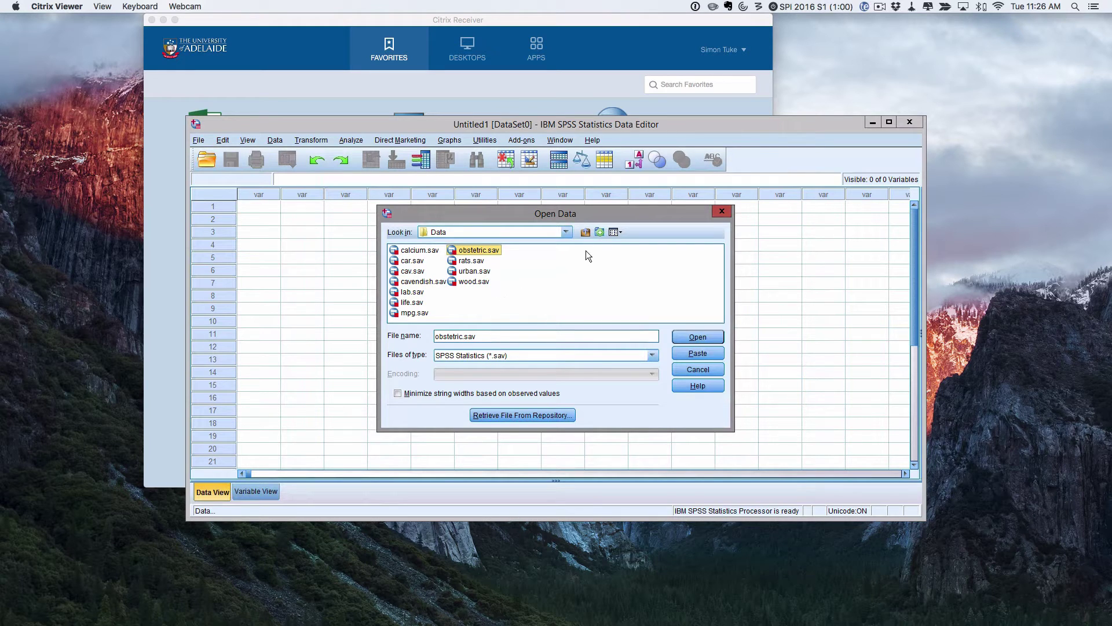
pyautogui.click(693, 337)
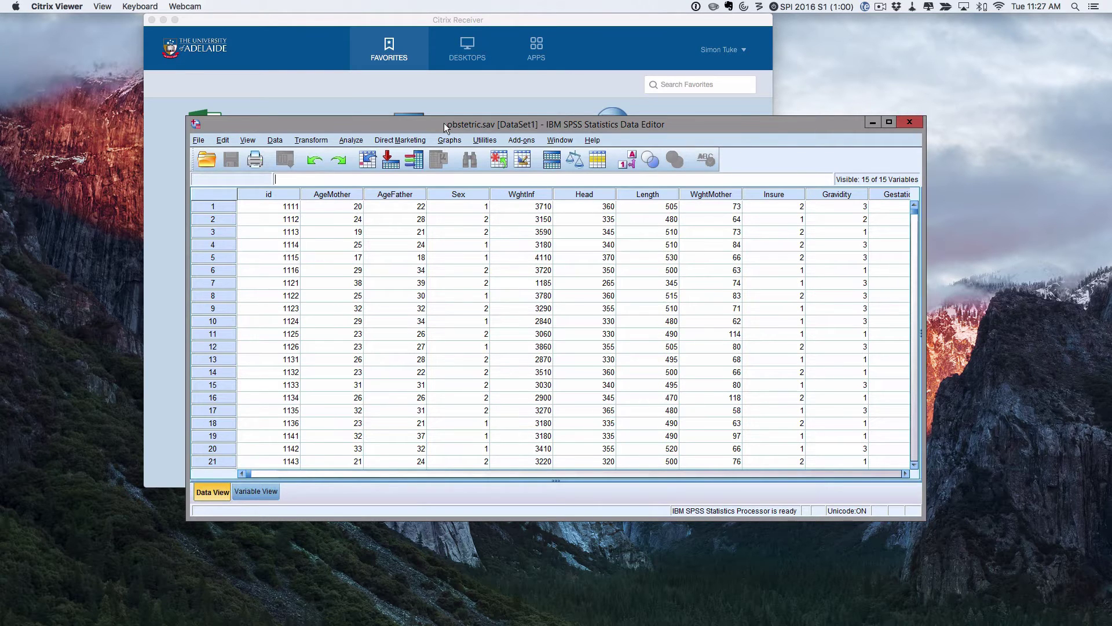
# Enlarge the data editor window and review the variables' definitions and measurement levels before returning to the data
pyautogui.moveTo(441, 124); pyautogui.dragTo(330, 22)
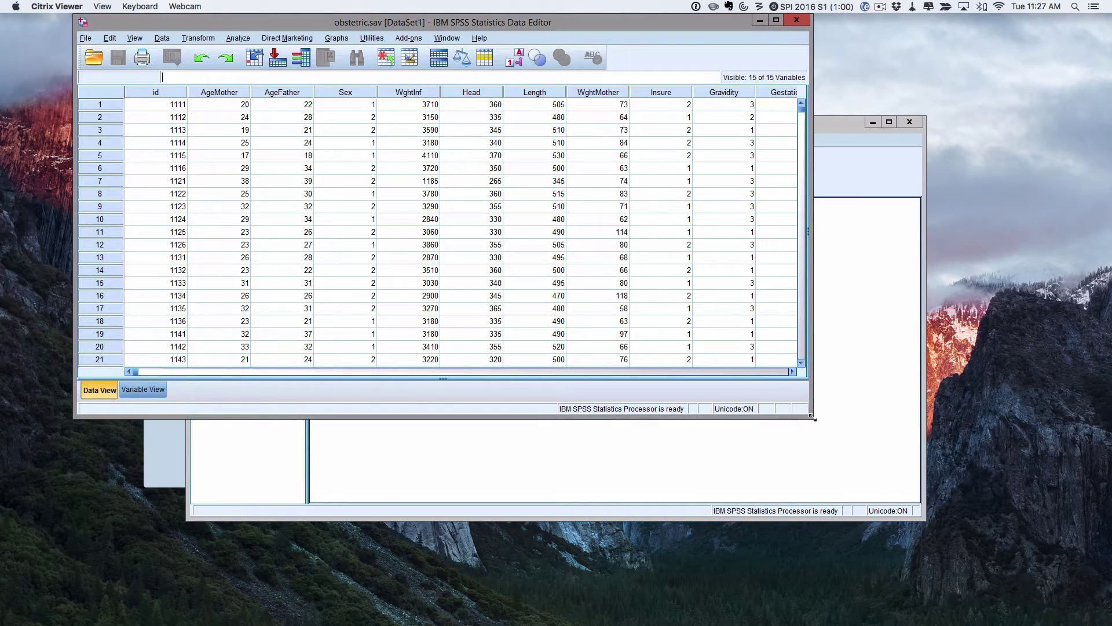
pyautogui.moveTo(811, 417); pyautogui.dragTo(1014, 577)
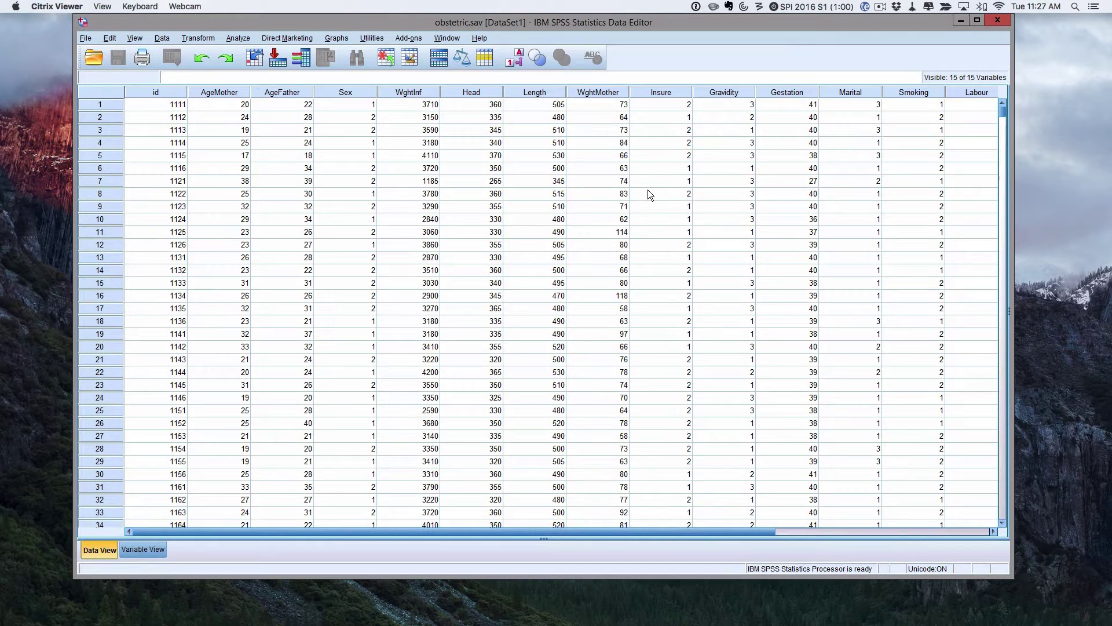
pyautogui.click(151, 551)
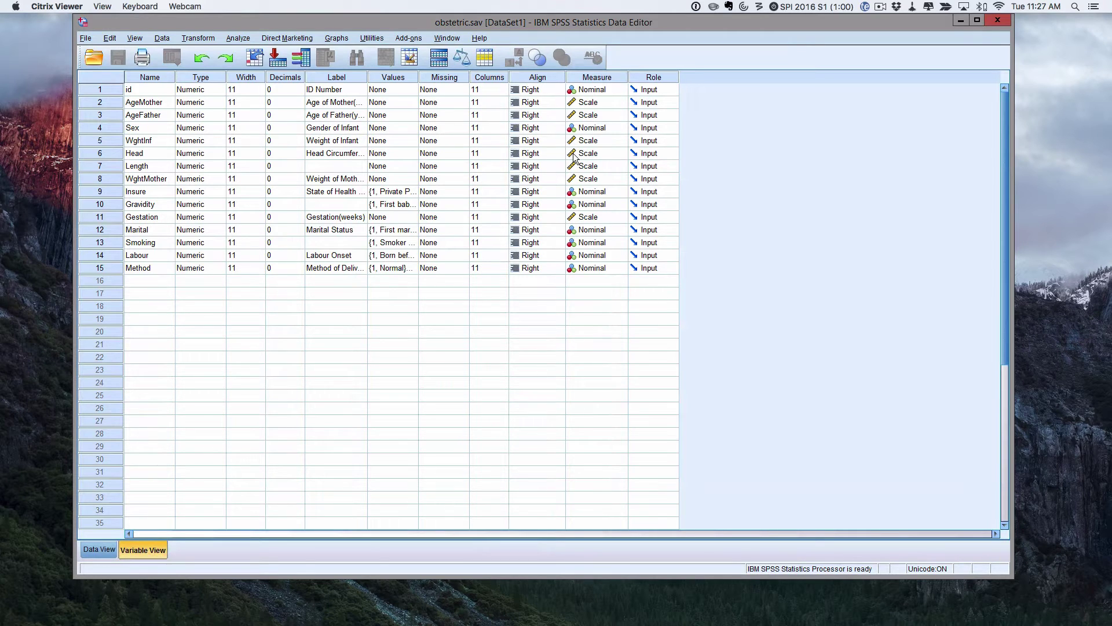
pyautogui.click(99, 545)
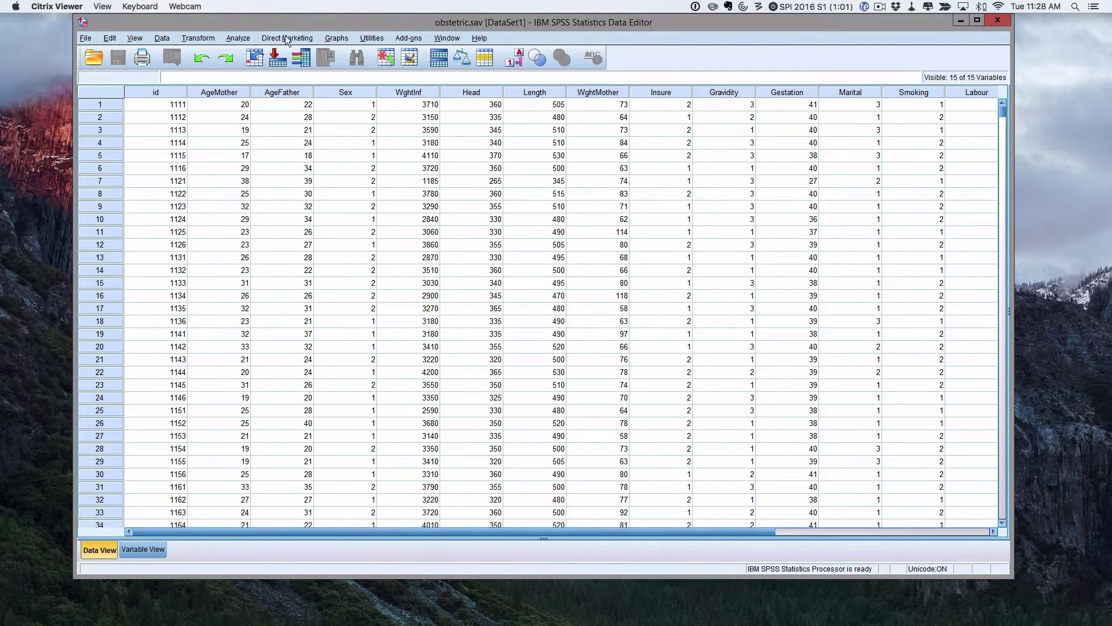
# Set up a crosstabulation with State of Health Insurance as the row variable and Gravidity as the column variable
pyautogui.click(244, 40)
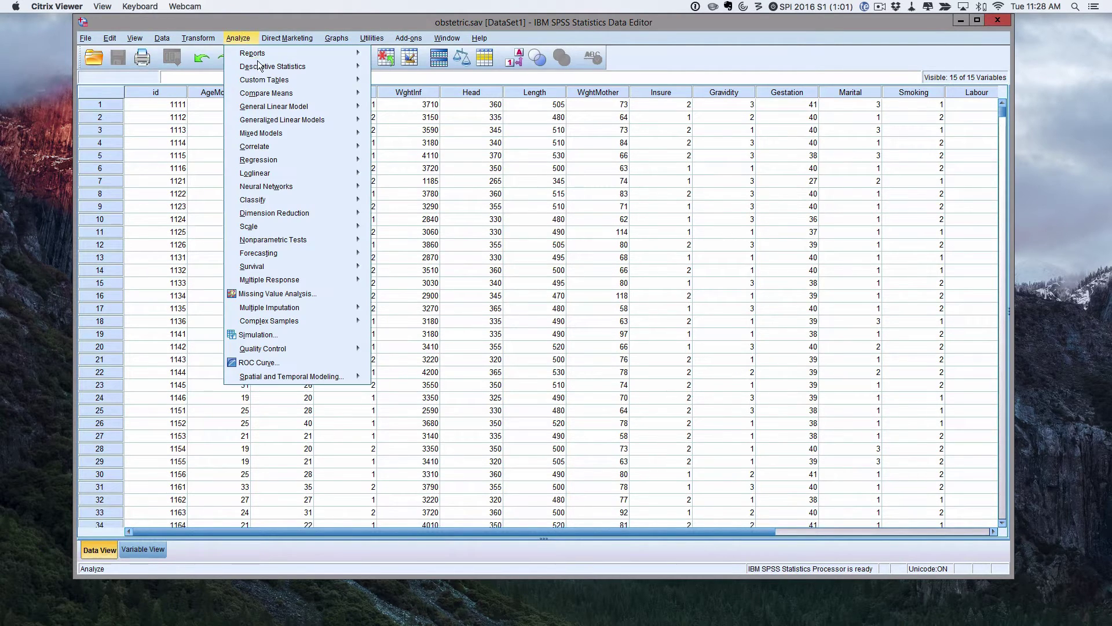
pyautogui.moveTo(267, 67)
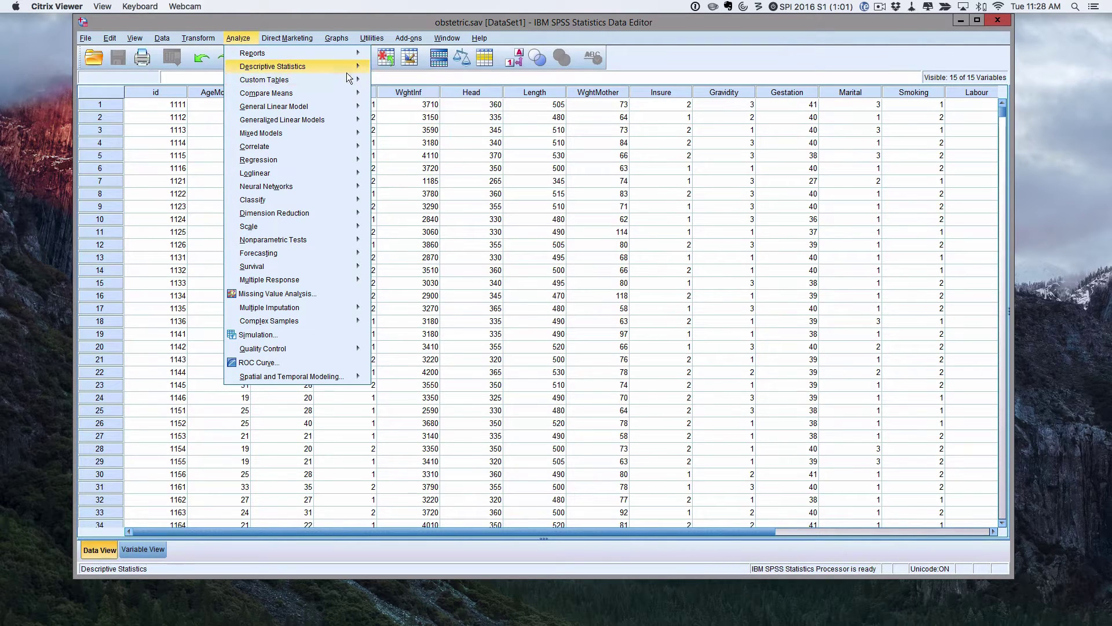
pyautogui.moveTo(358, 79)
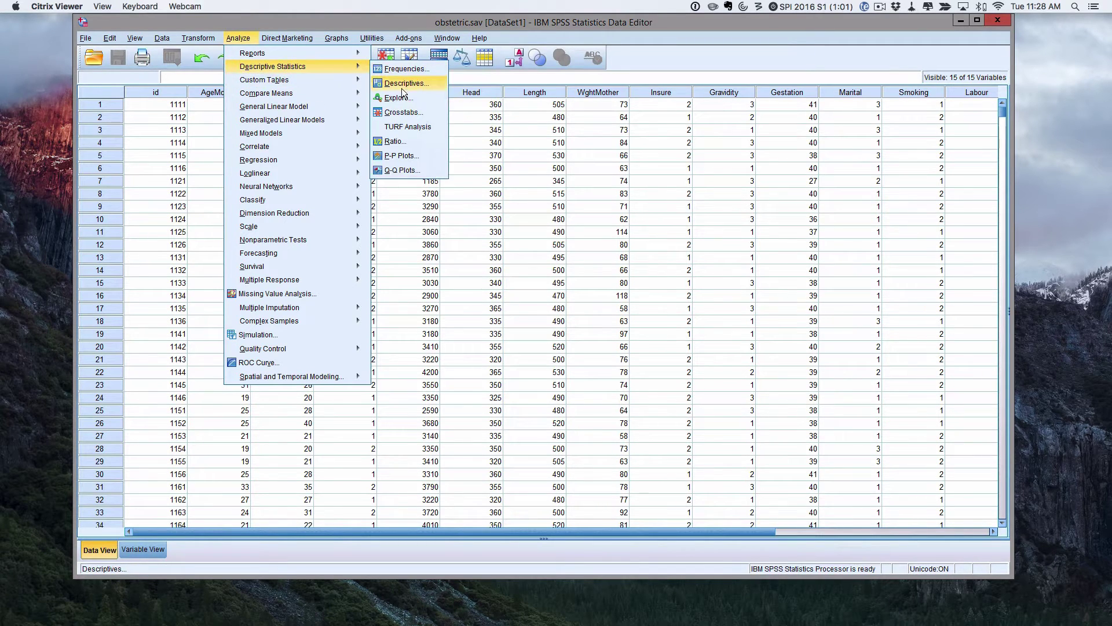
pyautogui.click(403, 111)
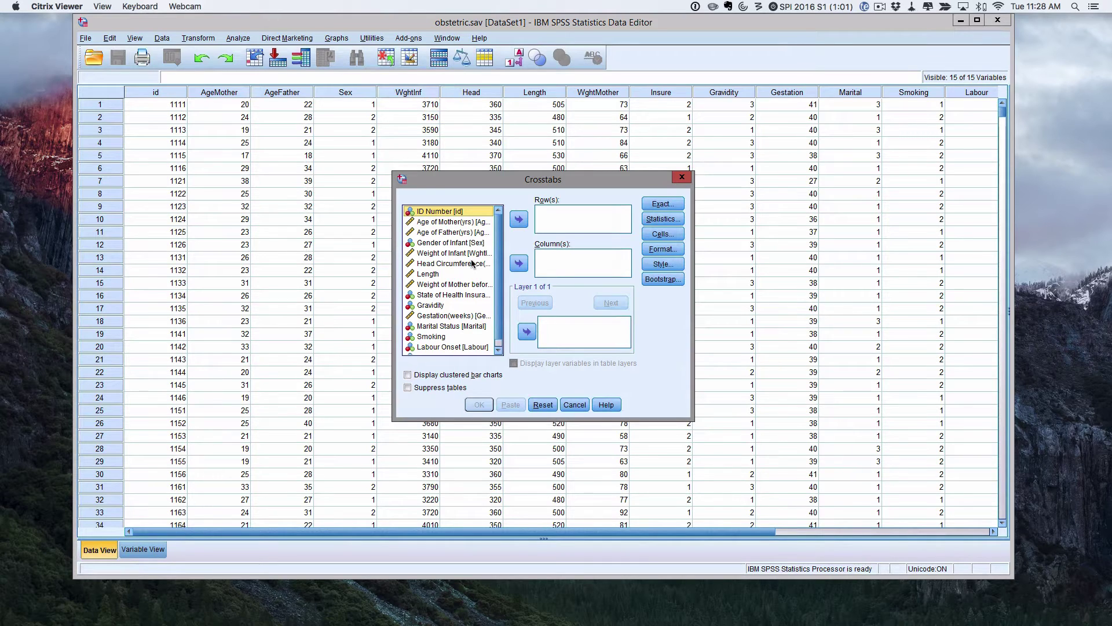
pyautogui.click(429, 297)
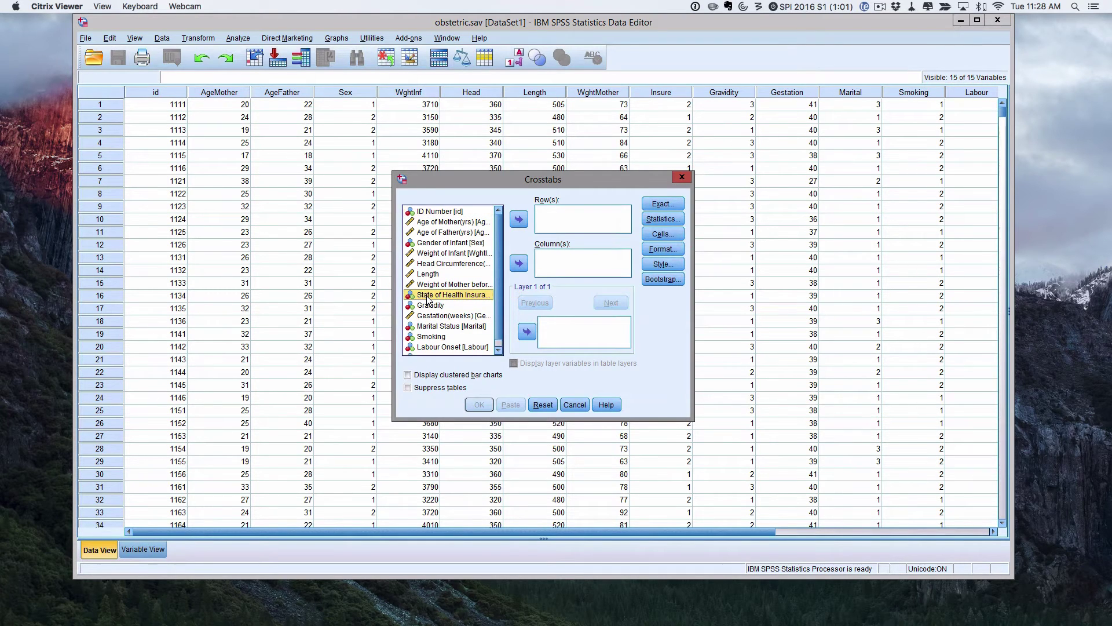
pyautogui.click(518, 220)
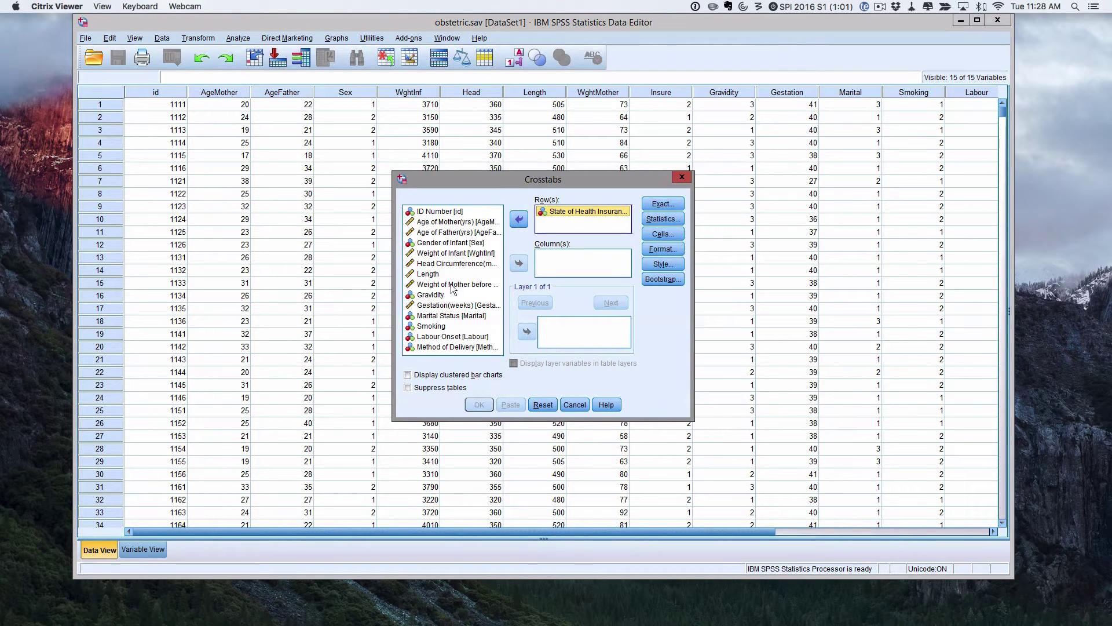
pyautogui.click(432, 296)
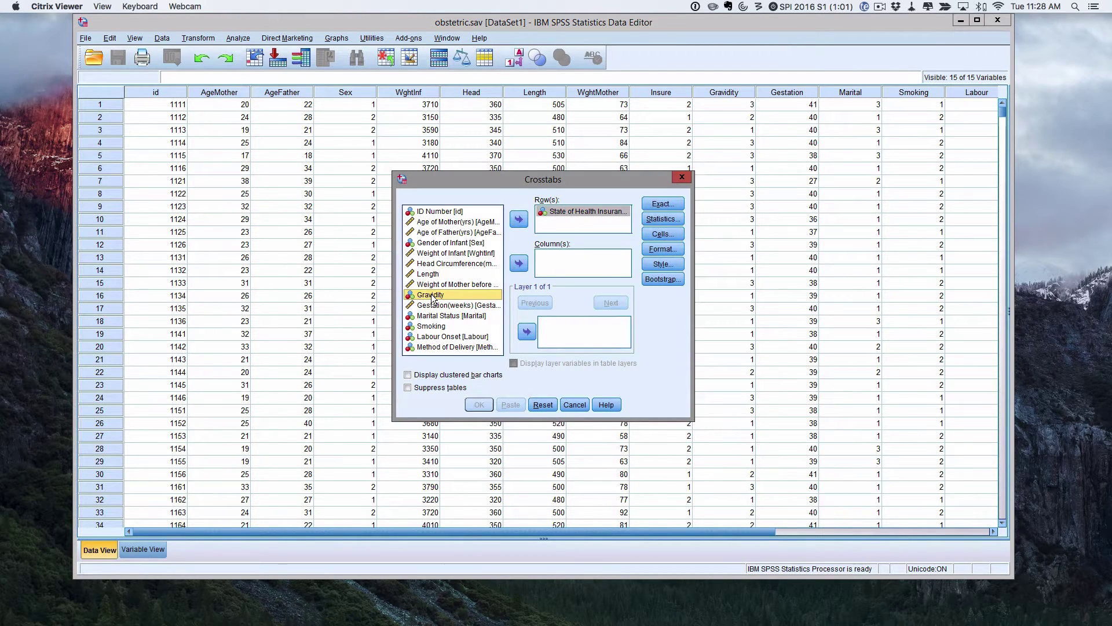
pyautogui.click(518, 267)
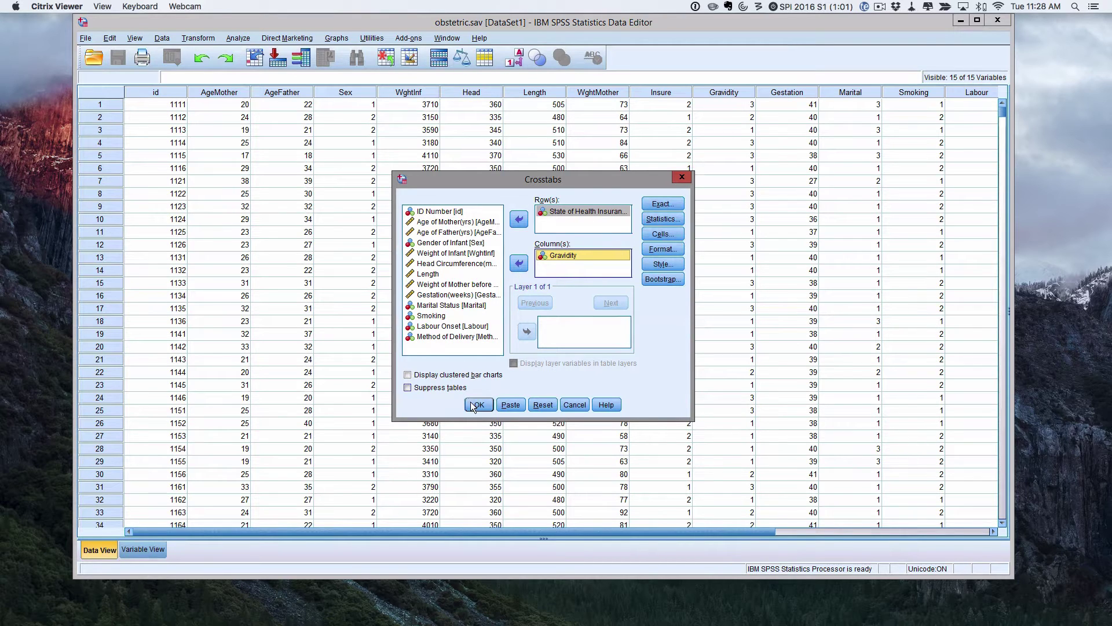
# Add expected counts and row percentages to the crosstab cells and run the crosstabulation
pyautogui.click(663, 237)
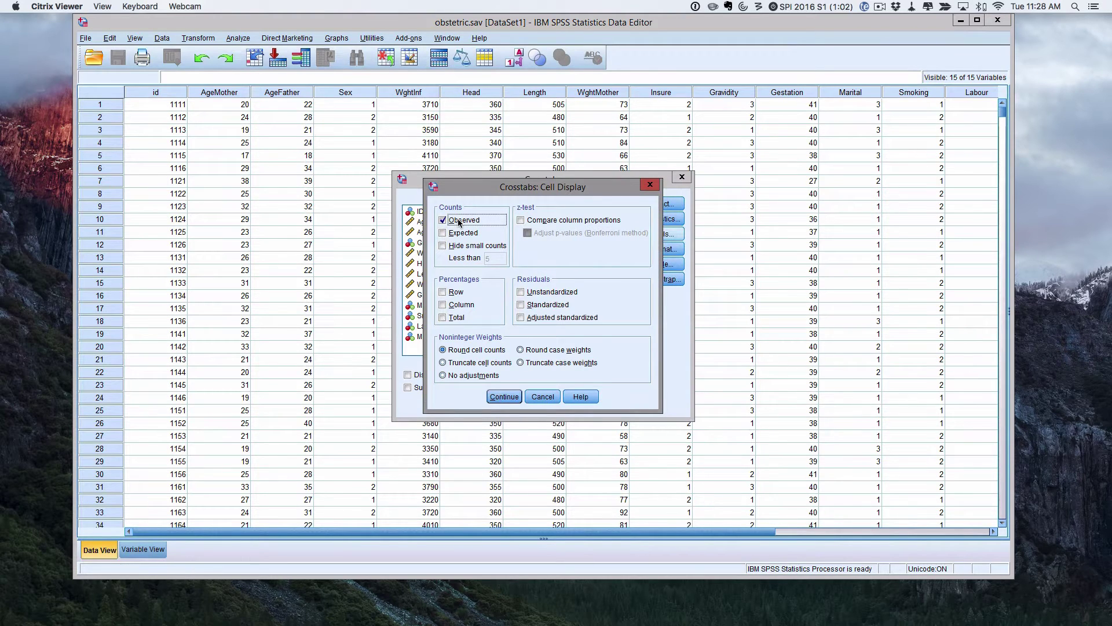
pyautogui.click(443, 234)
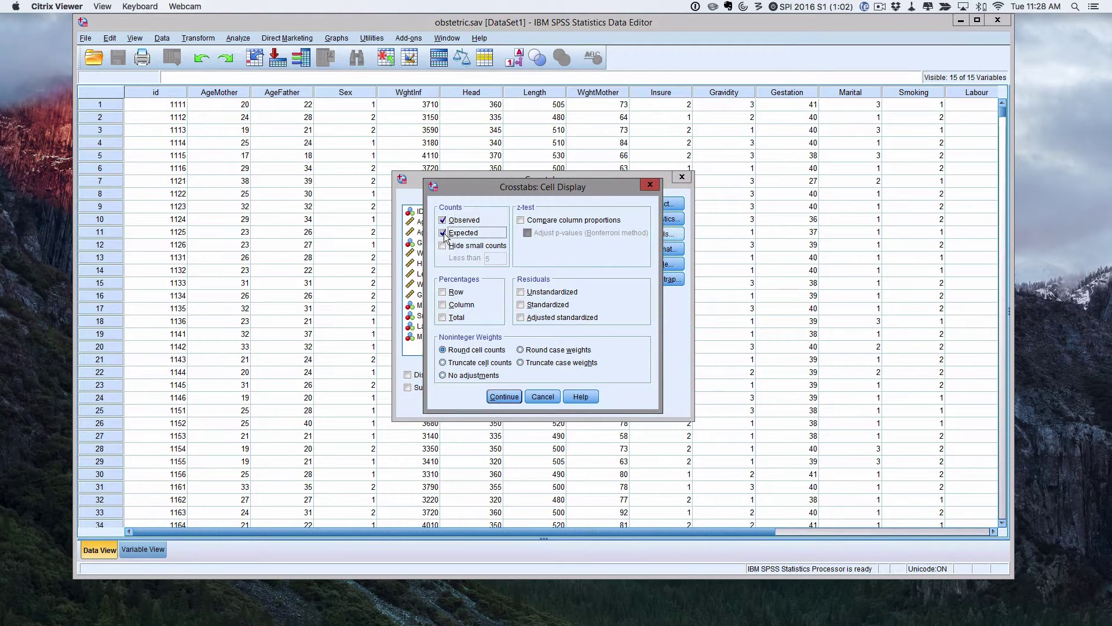
pyautogui.click(443, 292)
pyautogui.click(504, 397)
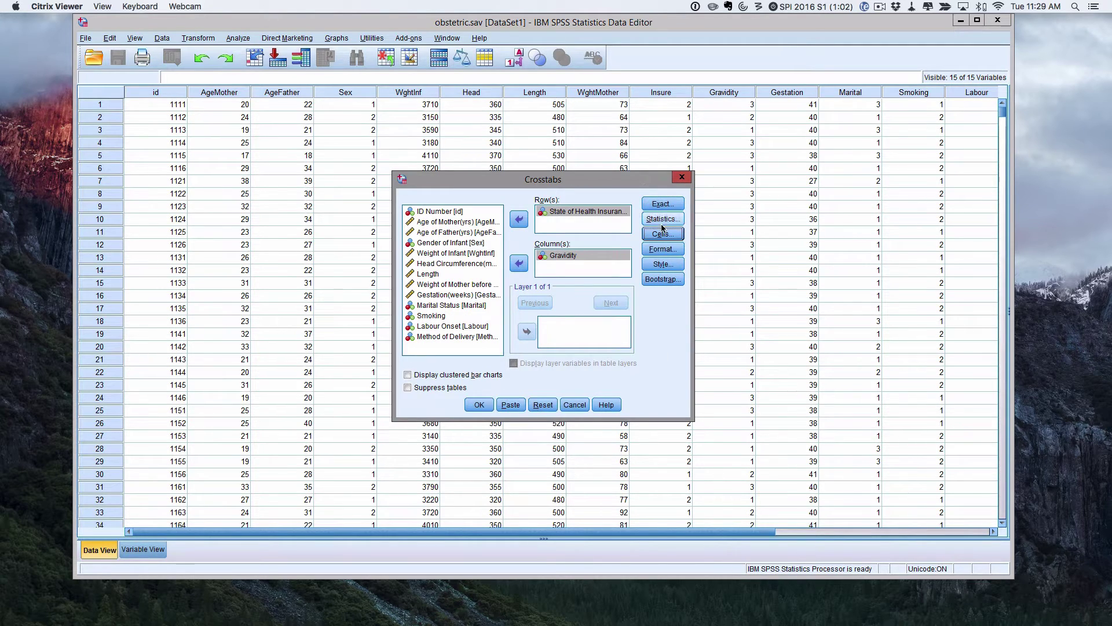
pyautogui.click(479, 404)
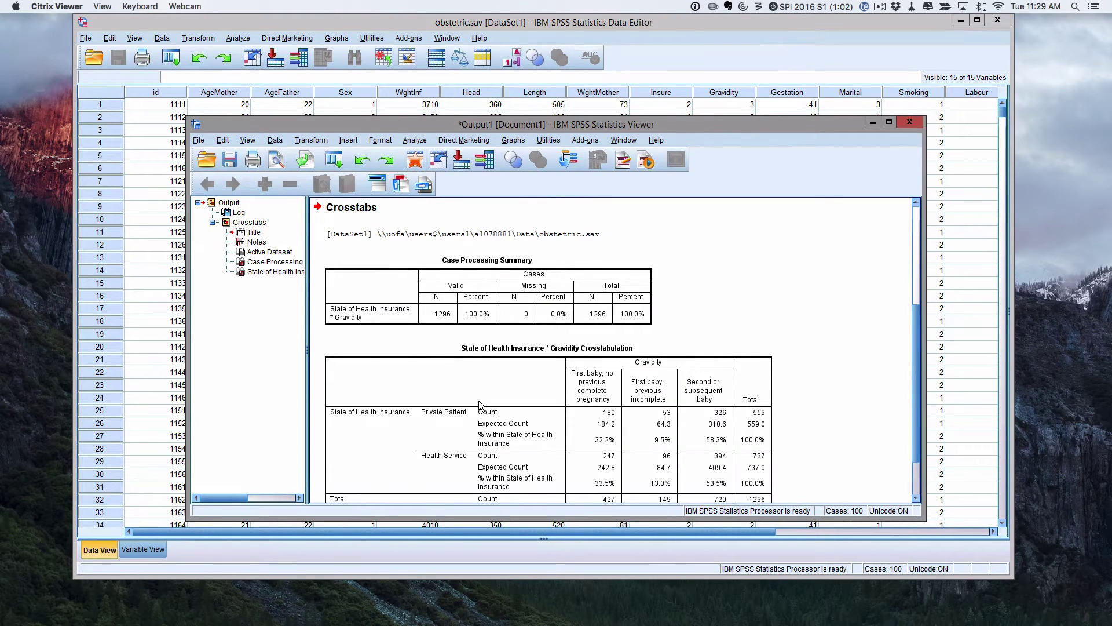
pyautogui.click(482, 398)
pyautogui.scroll(-3, 499, 380)
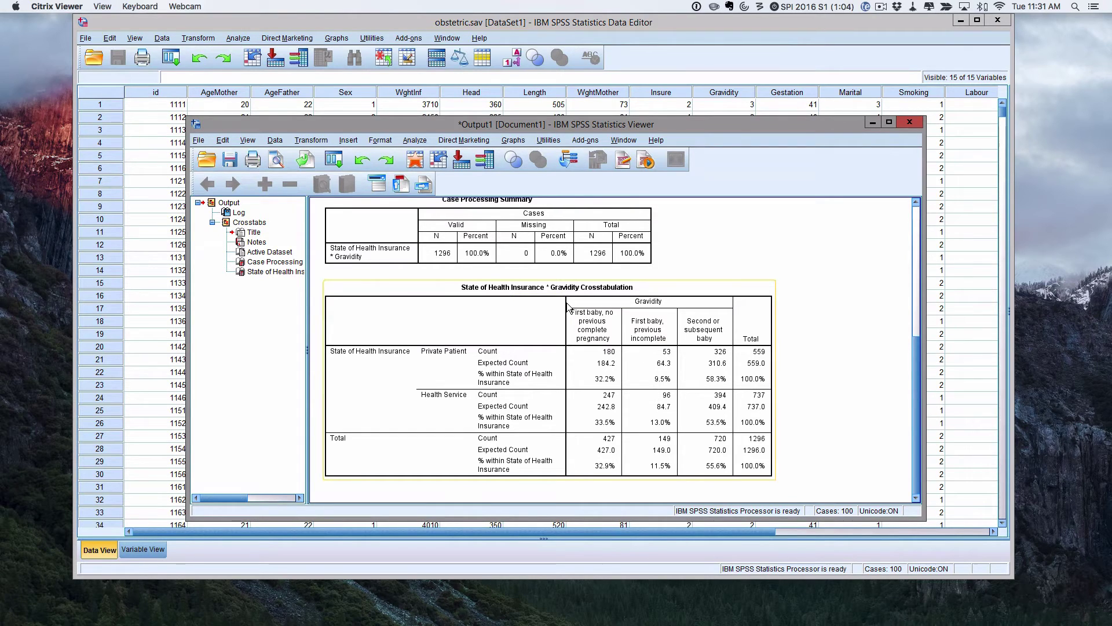
# Set up a clustered bar chart in Chart Builder with State of Health Insurance on the x-axis and Gravidity as the cluster colour
pyautogui.click(512, 141)
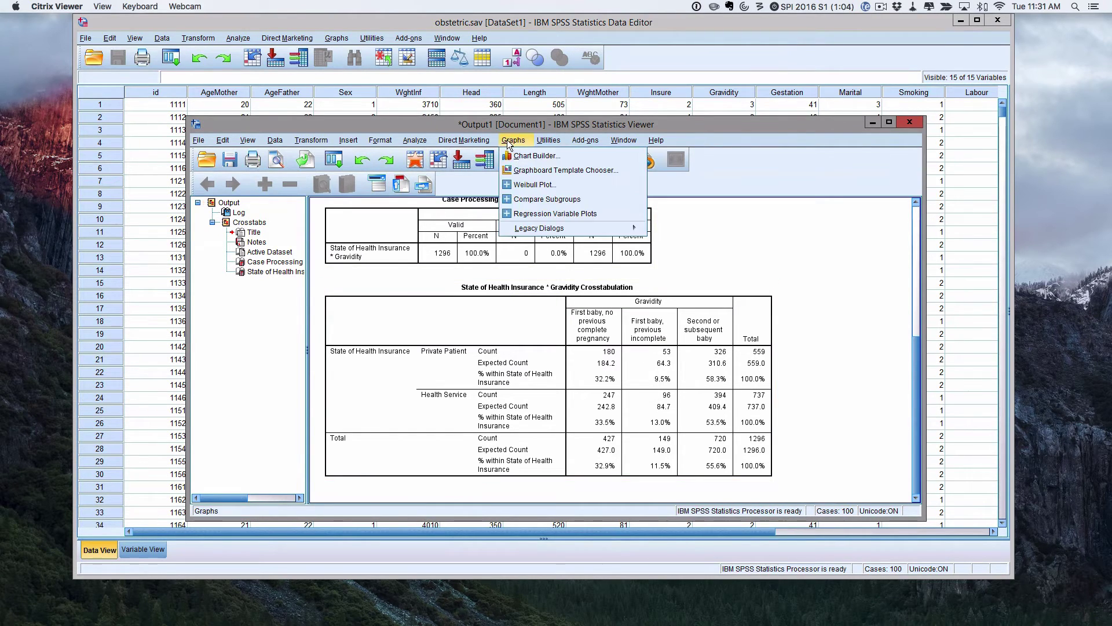
pyautogui.click(527, 157)
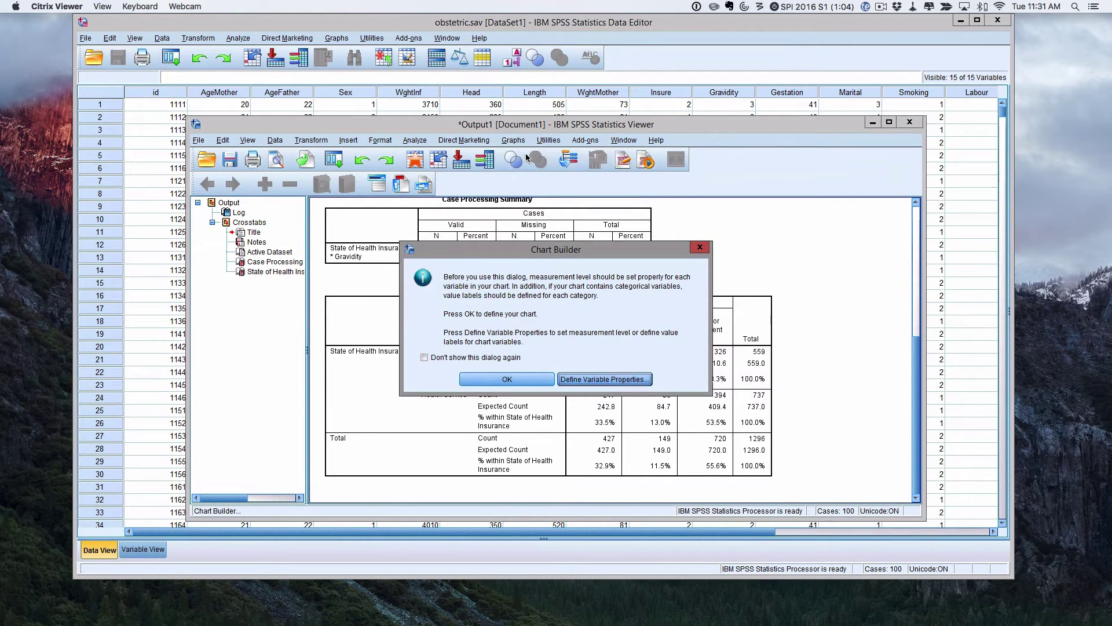
pyautogui.click(484, 377)
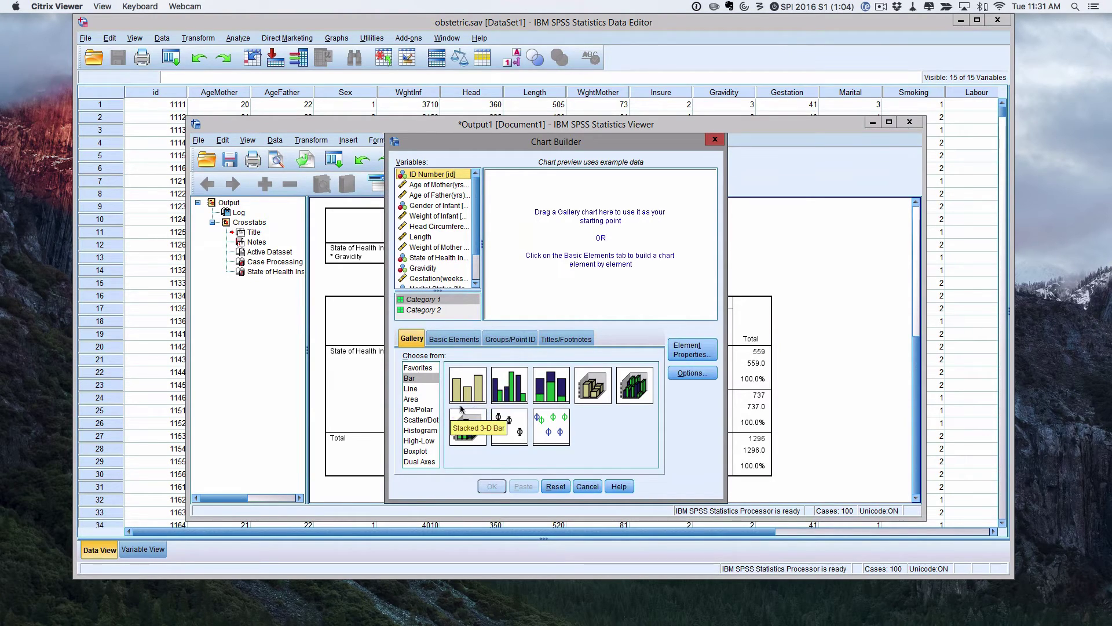
pyautogui.moveTo(507, 388); pyautogui.dragTo(575, 238)
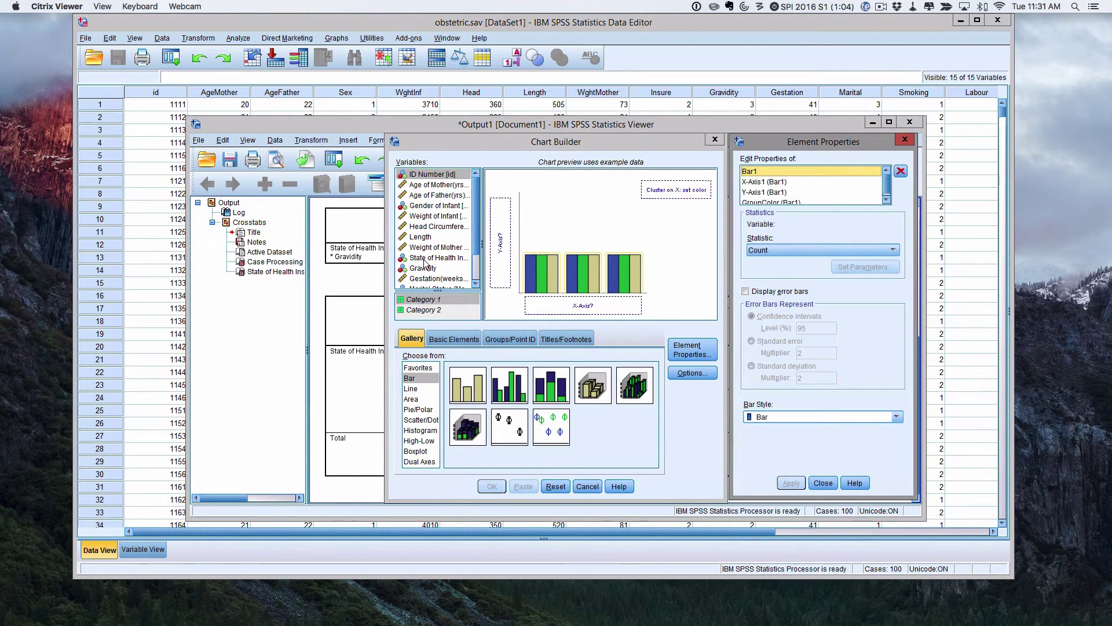
pyautogui.moveTo(424, 259)
pyautogui.mouseDown()
pyautogui.moveTo(589, 305)
pyautogui.moveTo(576, 306)
pyautogui.mouseUp()
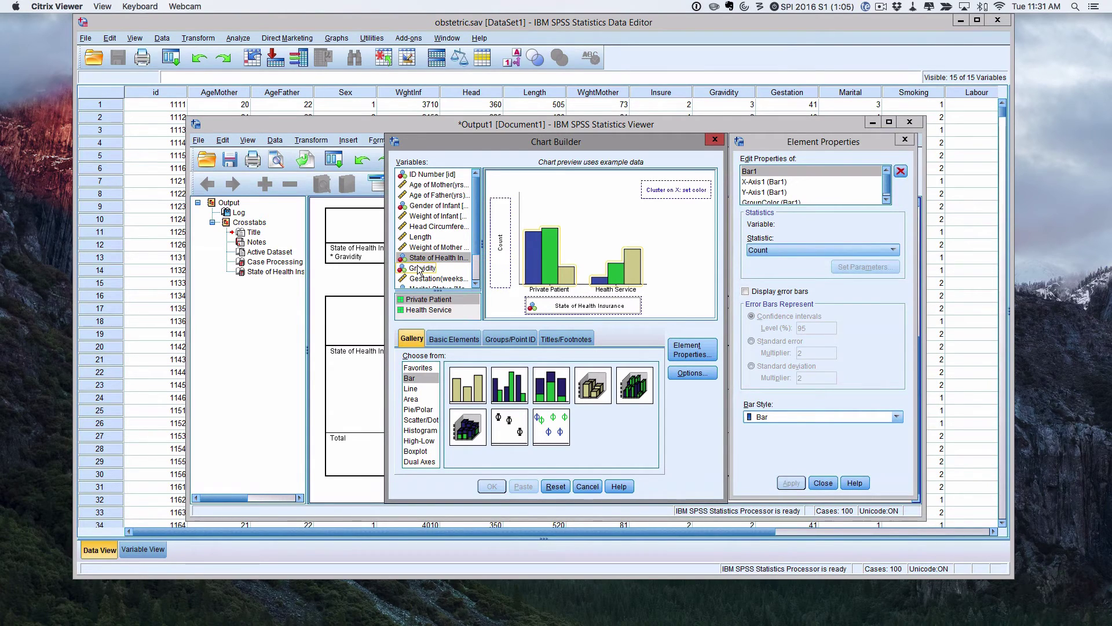
pyautogui.moveTo(420, 272); pyautogui.dragTo(667, 190)
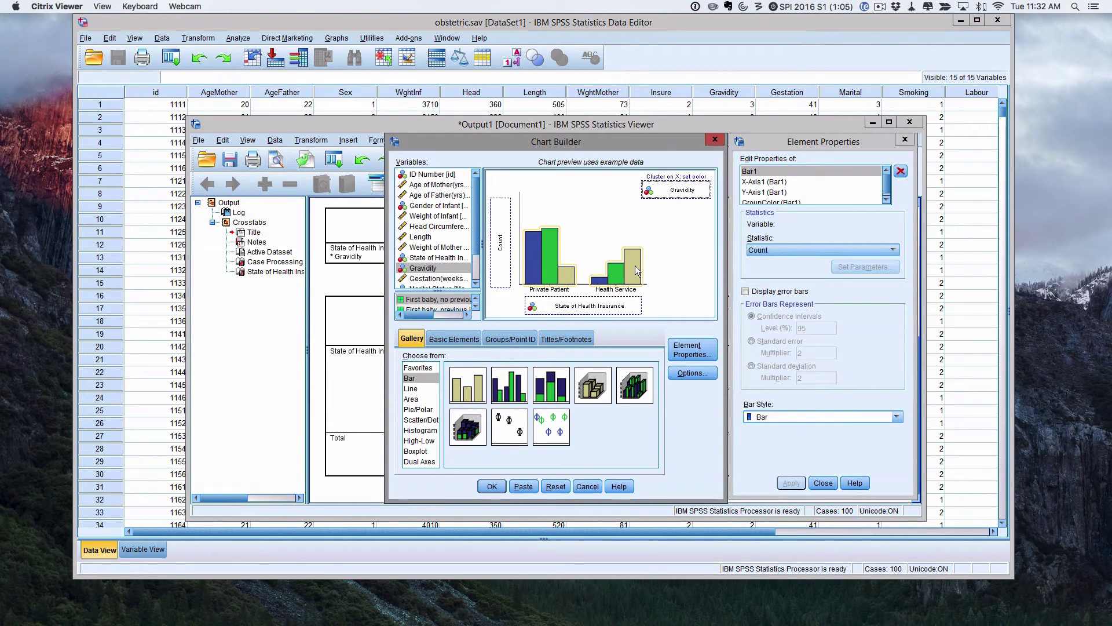
# Set the bars' statistic to Percentage with Total for Each X-Axis Category as the denominator, and apply it to the chart
pyautogui.click(685, 348)
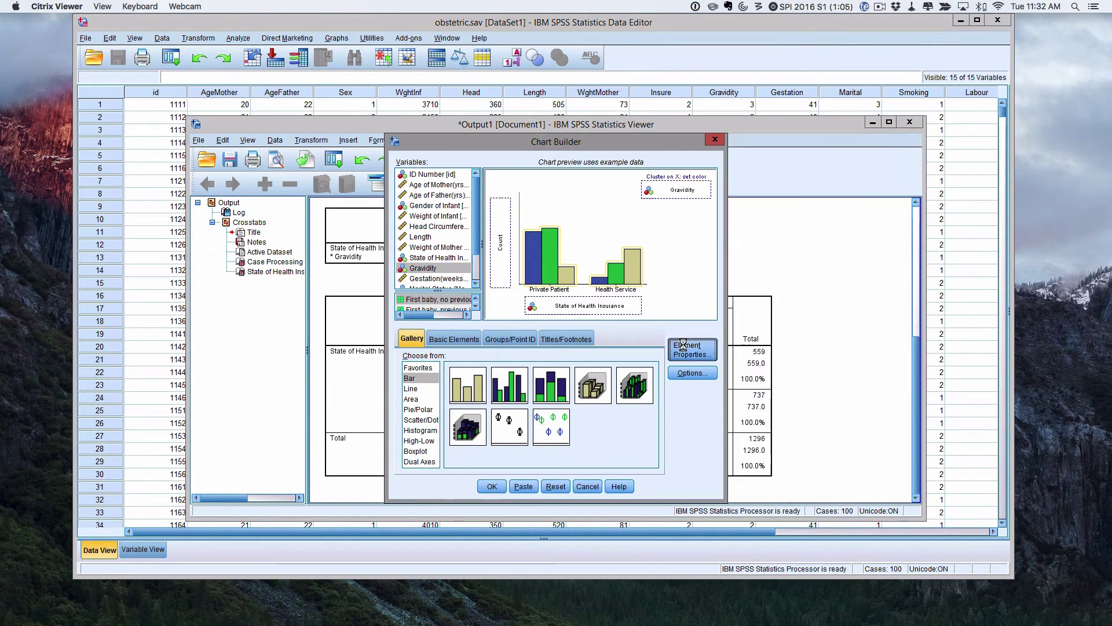
pyautogui.click(686, 348)
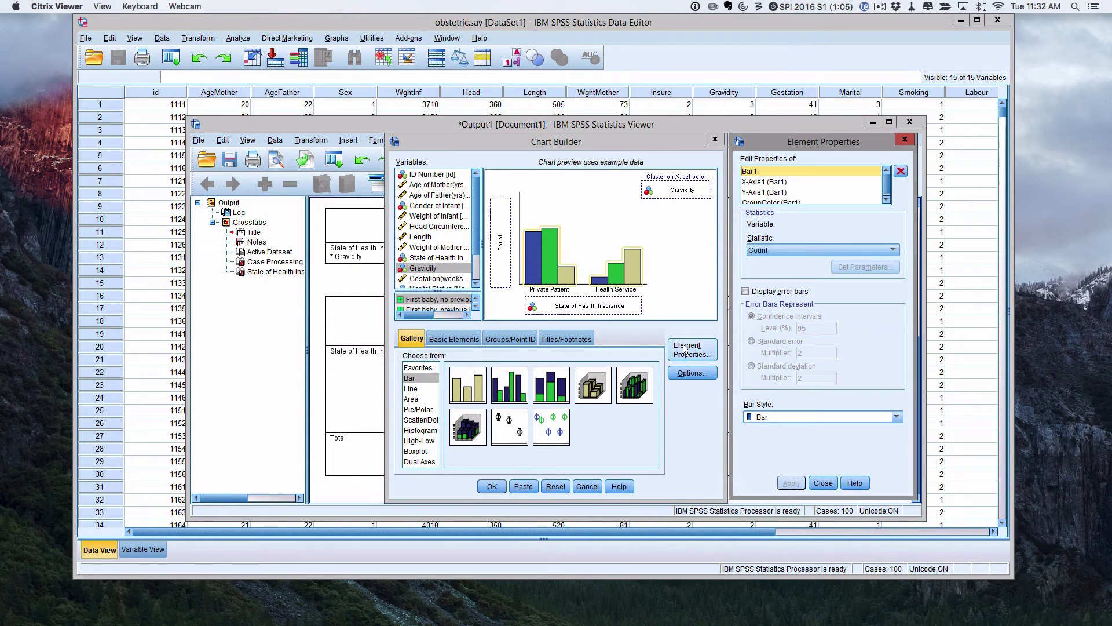
pyautogui.click(771, 248)
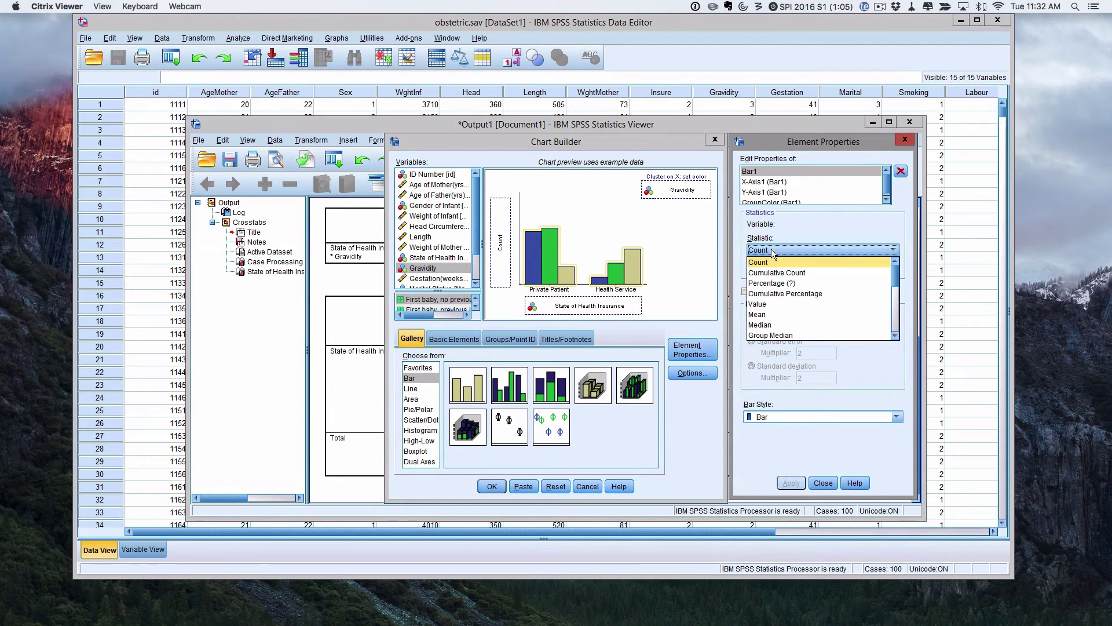
pyautogui.click(786, 283)
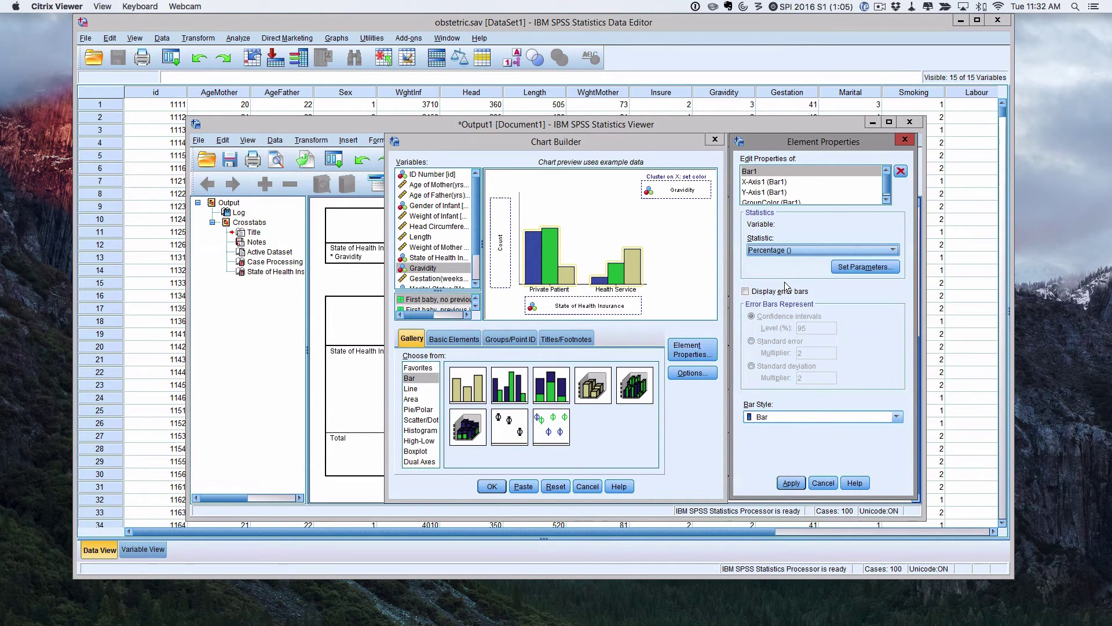
pyautogui.click(865, 267)
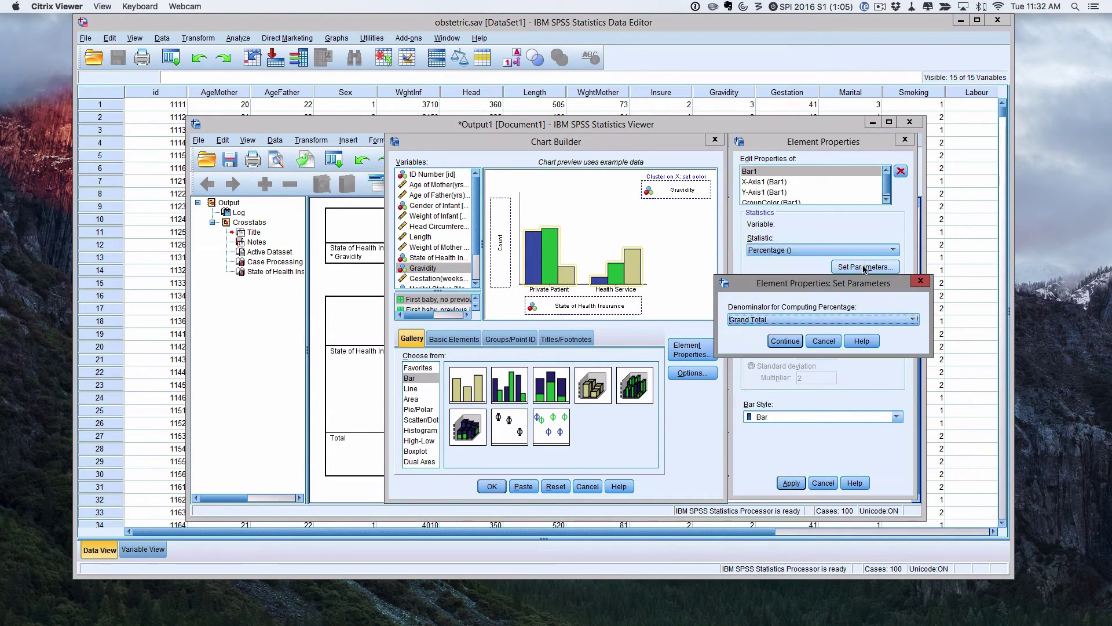
pyautogui.click(794, 322)
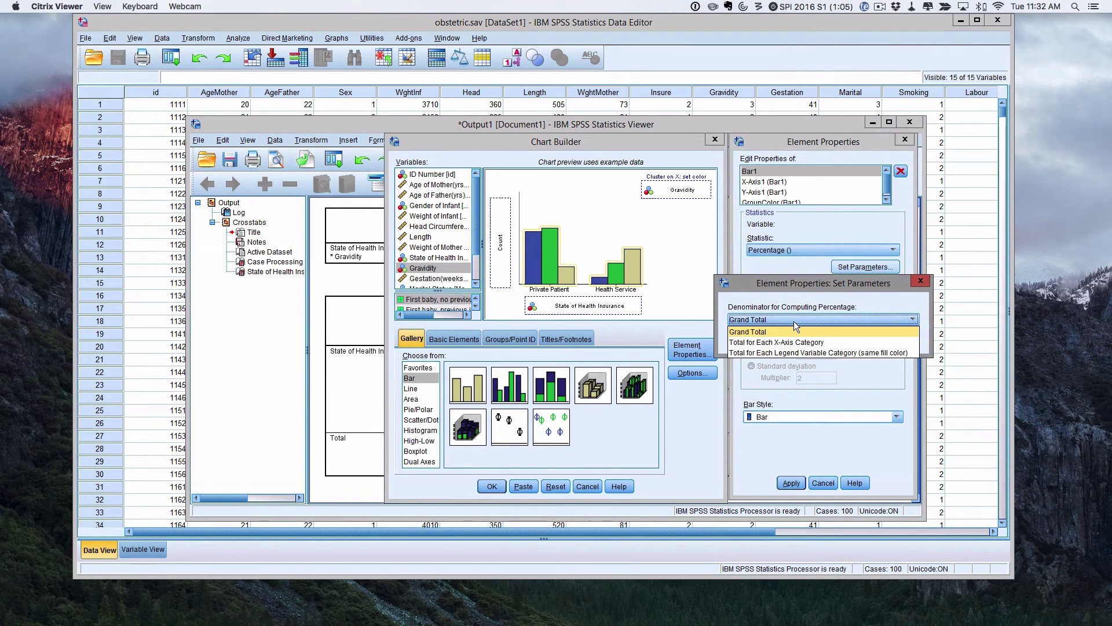
pyautogui.click(791, 343)
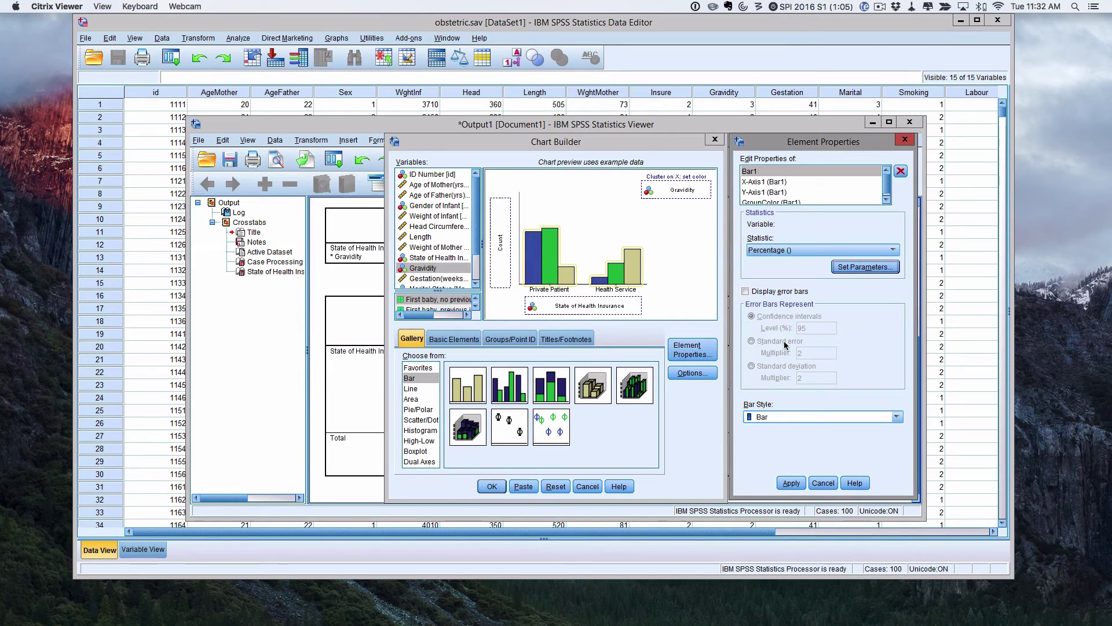
pyautogui.click(792, 484)
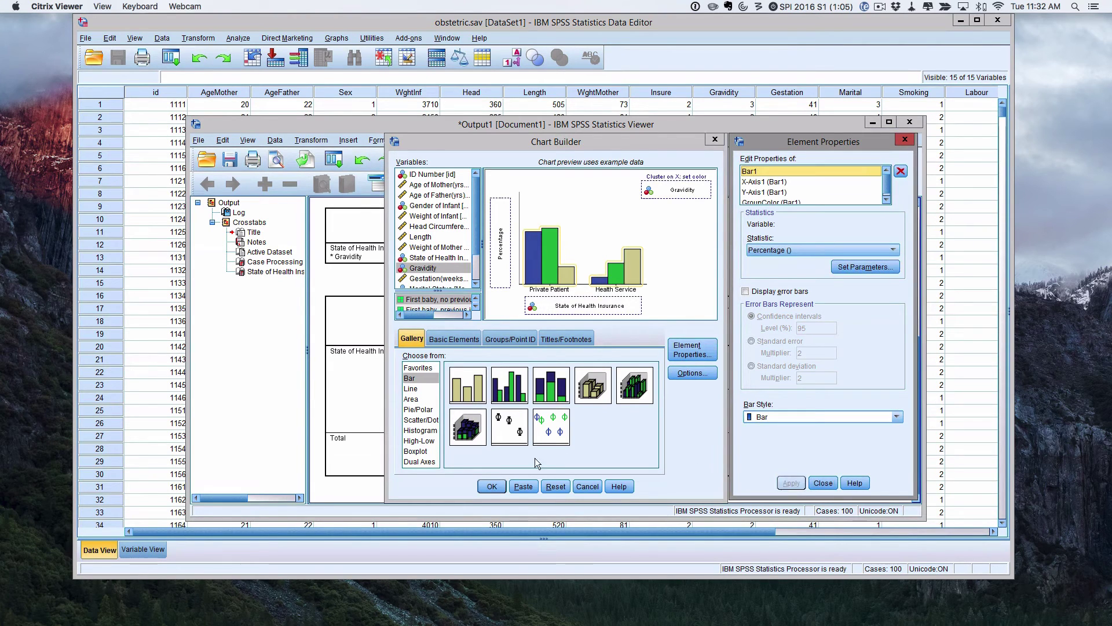
# Generate the clustered bar chart and reposition and enlarge the output window to show the whole graph
pyautogui.click(492, 486)
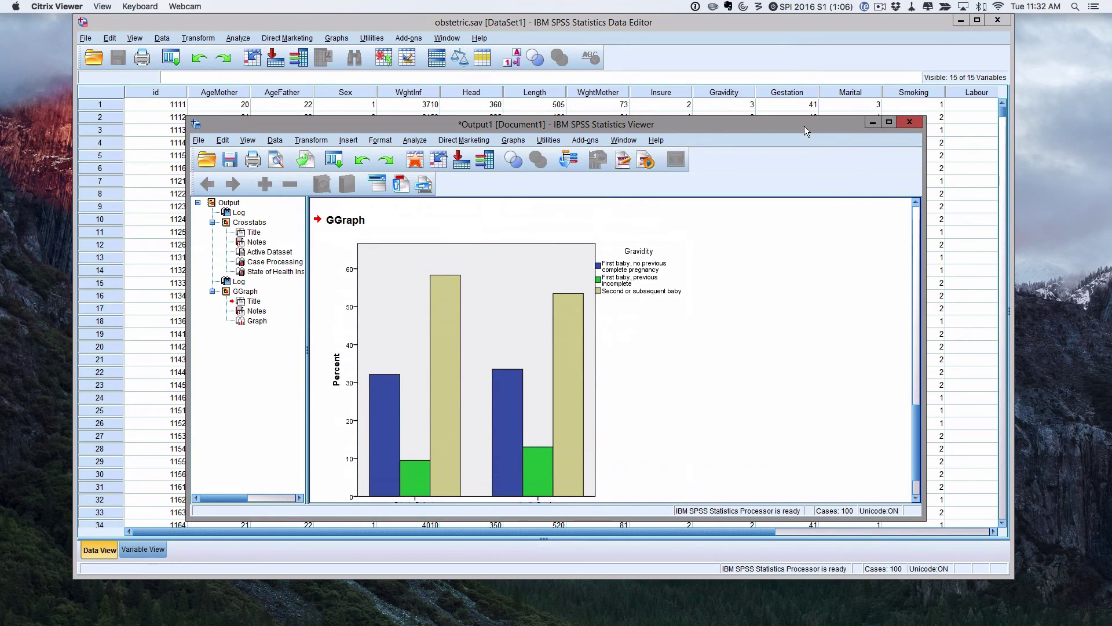
pyautogui.moveTo(804, 126); pyautogui.dragTo(693, 23)
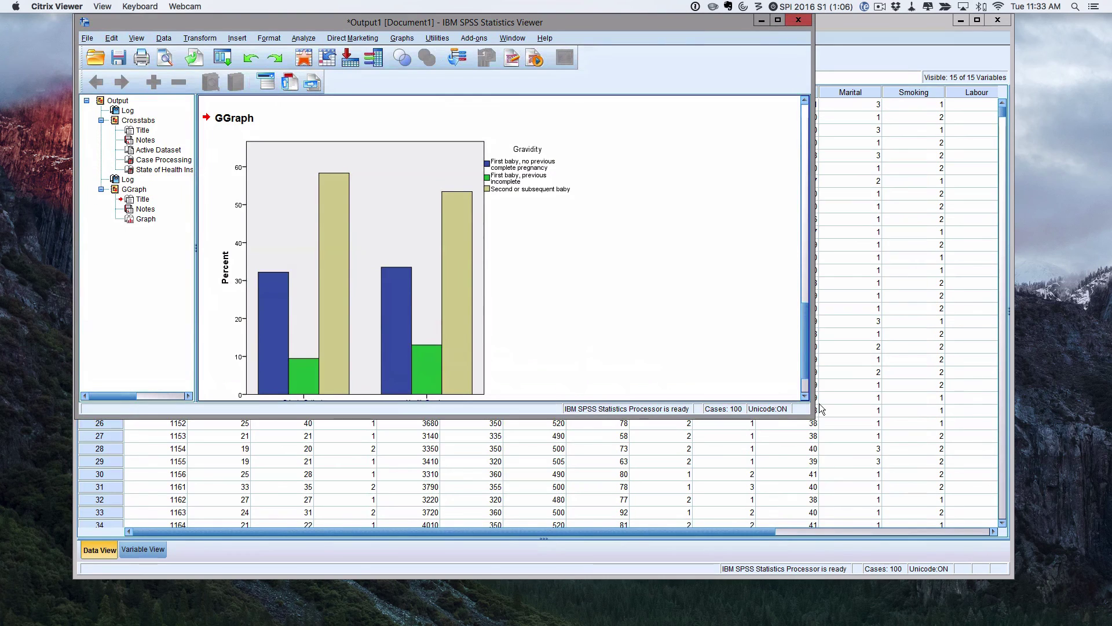
pyautogui.moveTo(815, 417); pyautogui.dragTo(1021, 569)
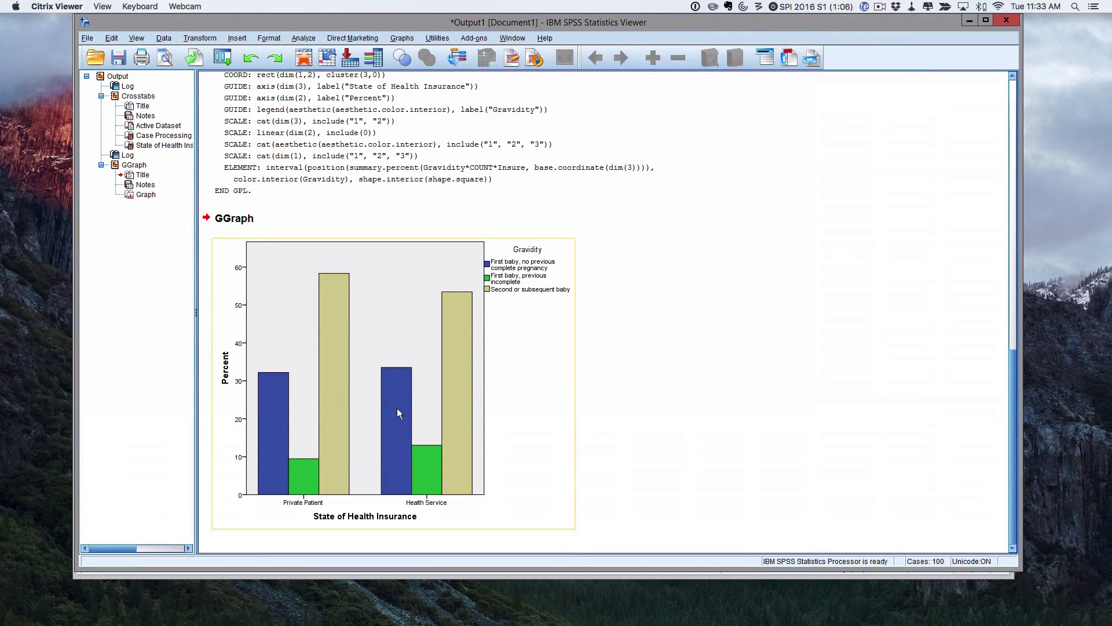